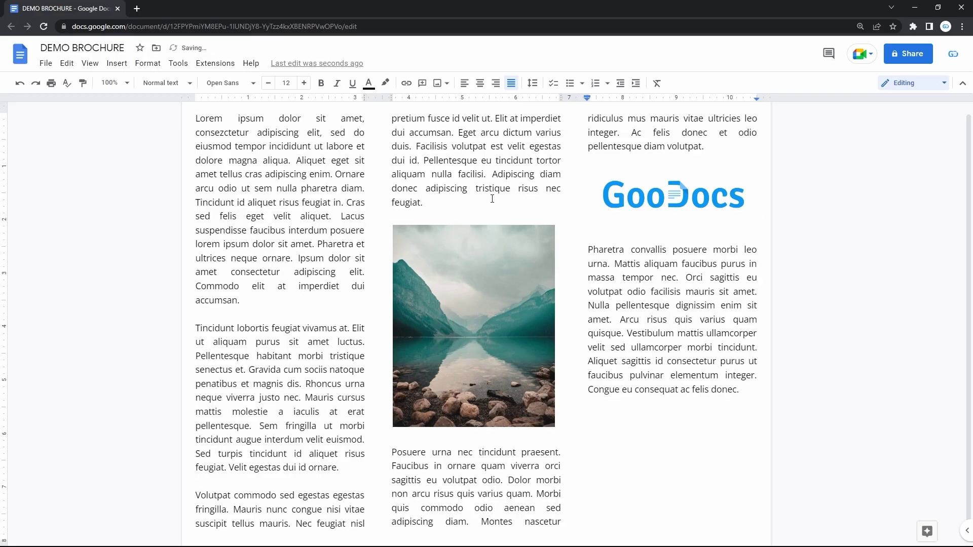
Clear the brochure content and switch the page to landscape orientation in Page setup
key(ctrl+a)
key(BackSpace)
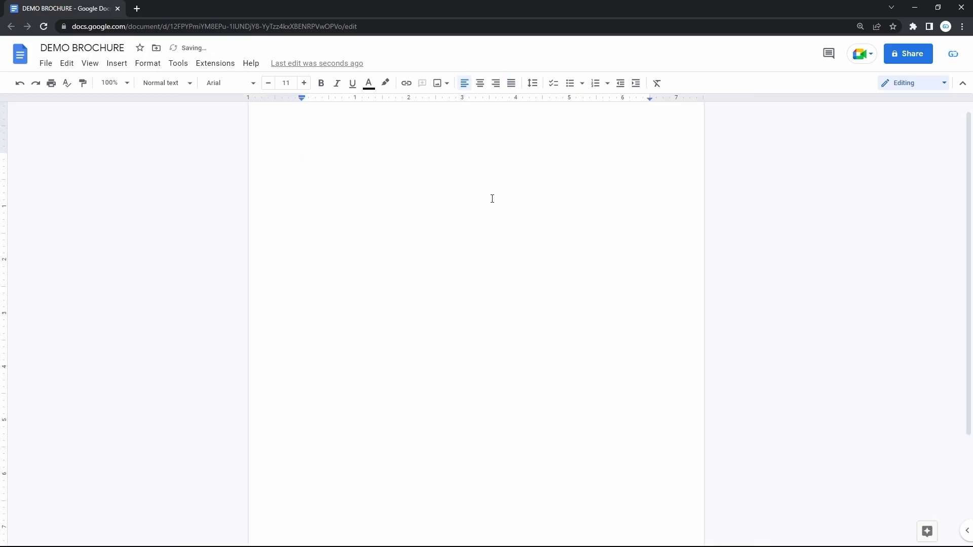
click(45, 63)
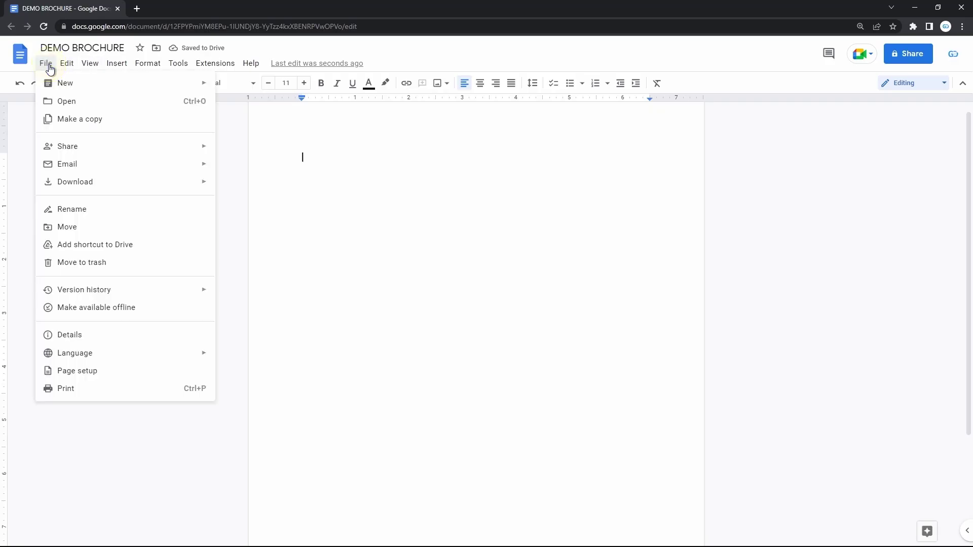
click(108, 371)
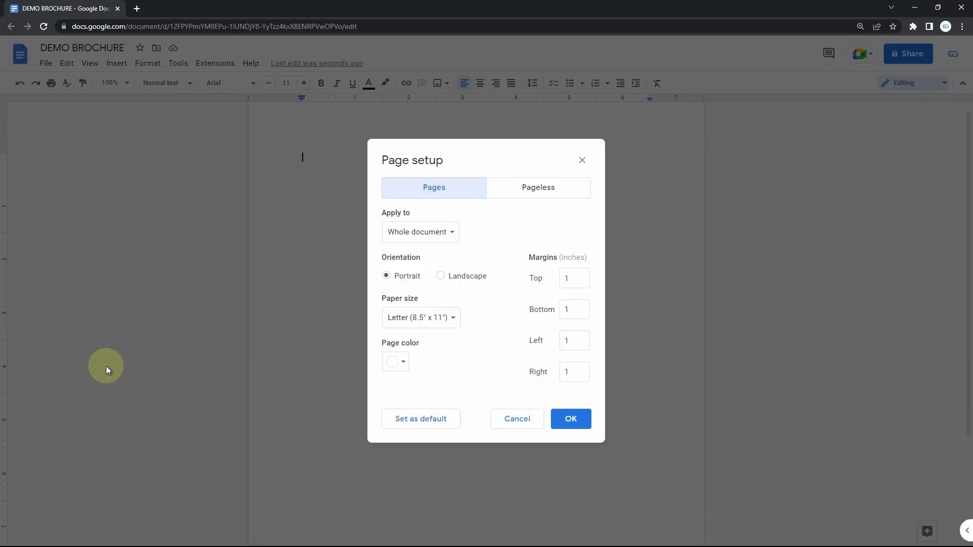
click(441, 278)
Set all margins to 0.25 inches, keep Letter paper size, and confirm the page setup
double_click(576, 279)
text(0.2)
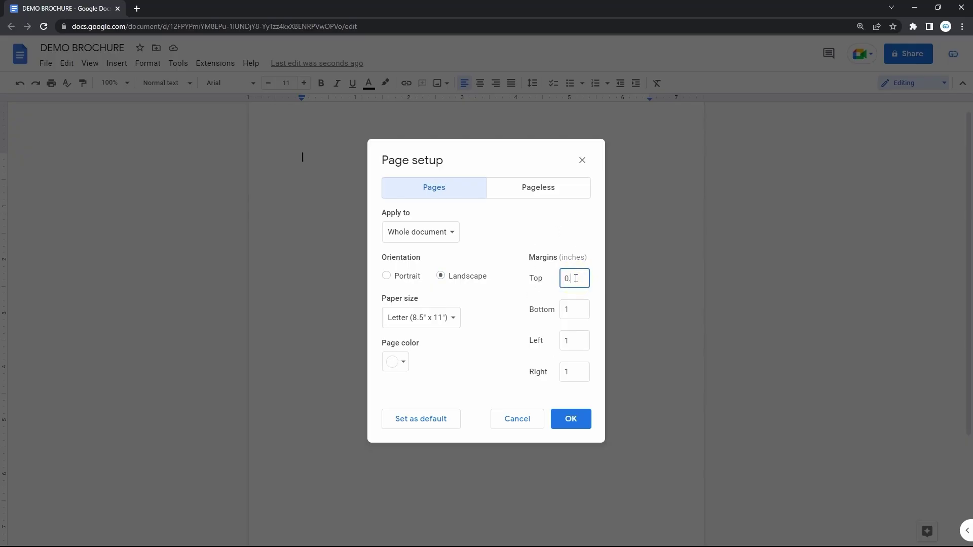
text(5)
double_click(576, 278)
click(588, 241)
double_click(575, 314)
text(v)
key(BackSpace)
text(0.25)
key(Tab)
text(0.25)
key(Tab)
text(0.25)
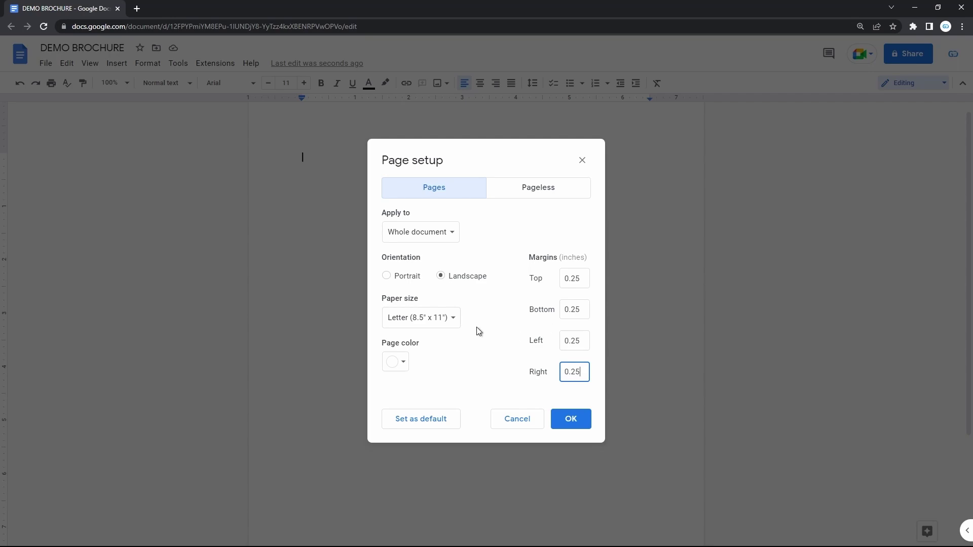
click(459, 320)
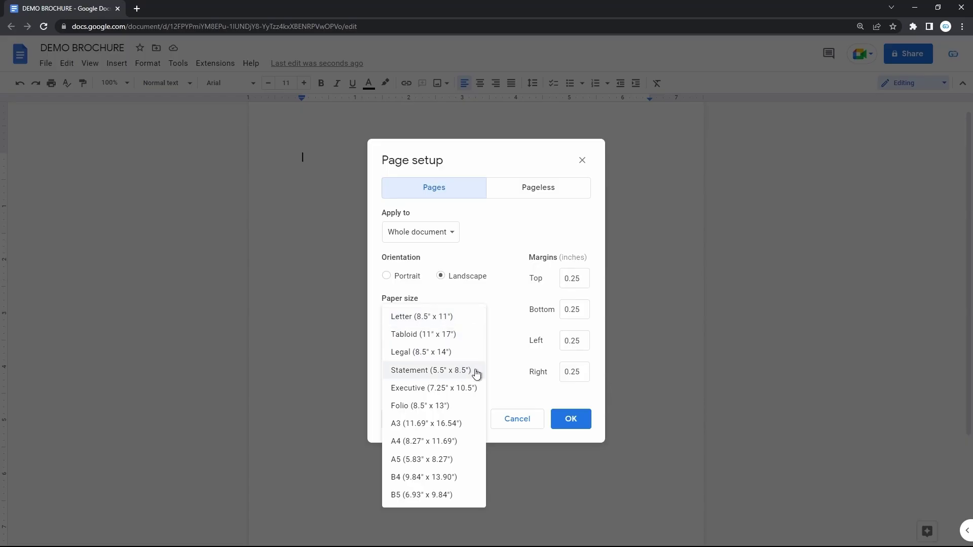
click(493, 298)
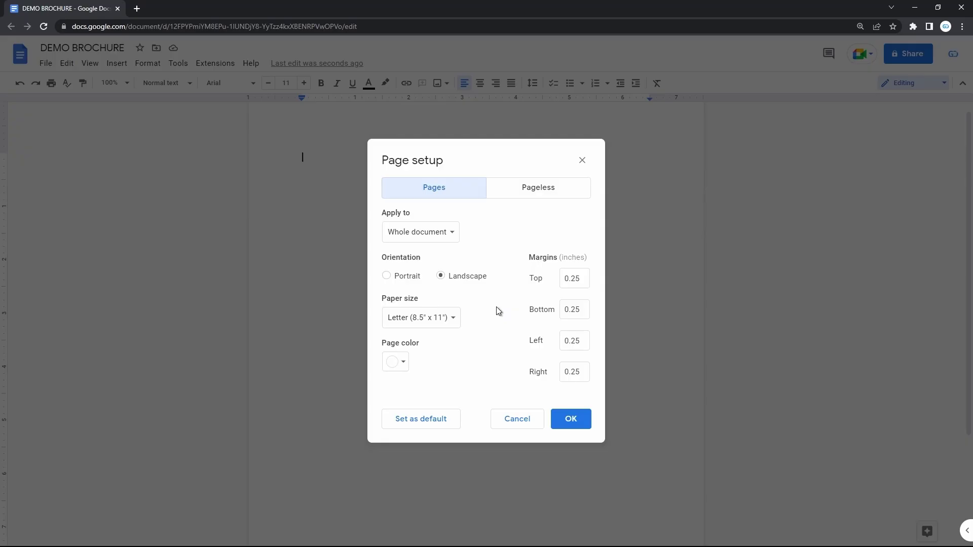
click(567, 423)
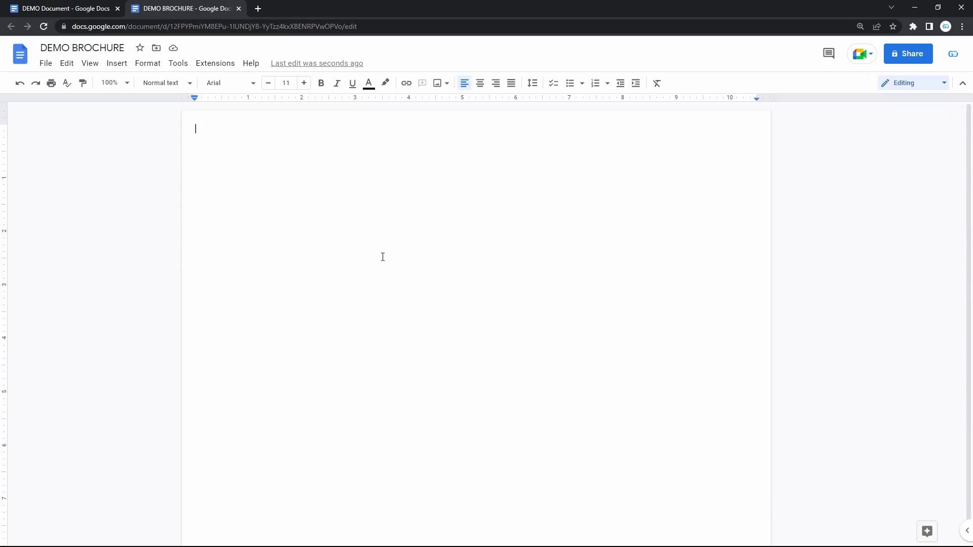
Lay the page out in two columns and paste the brochure text into it
click(149, 64)
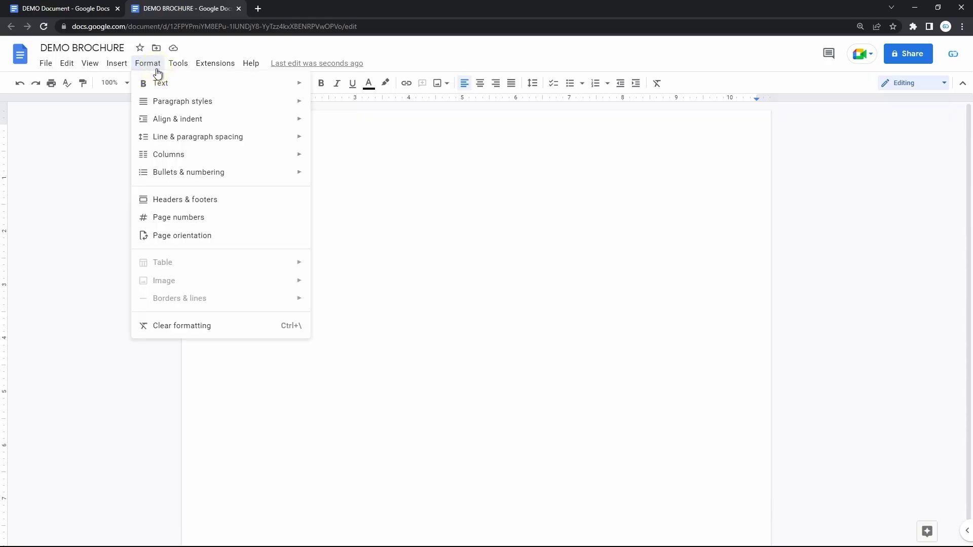
mouse_move(168, 155)
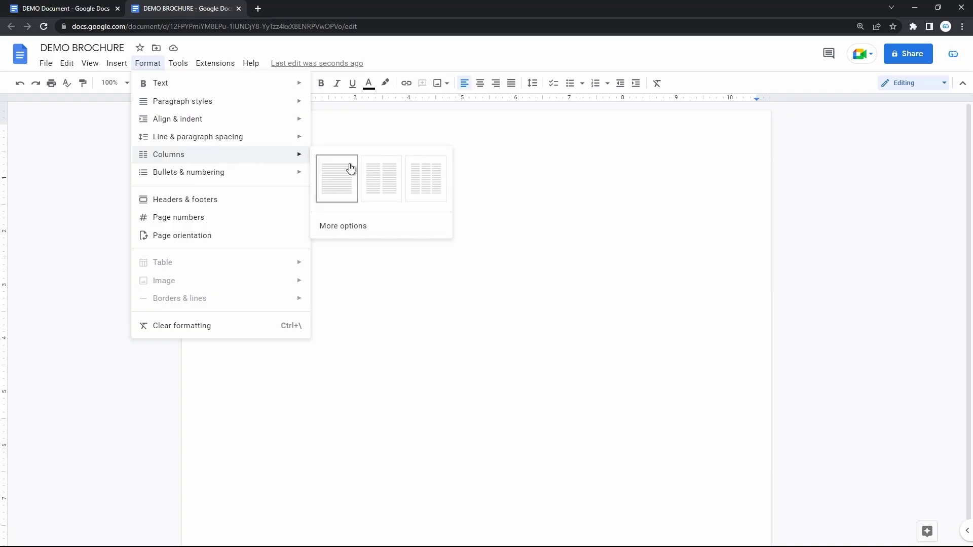
click(379, 179)
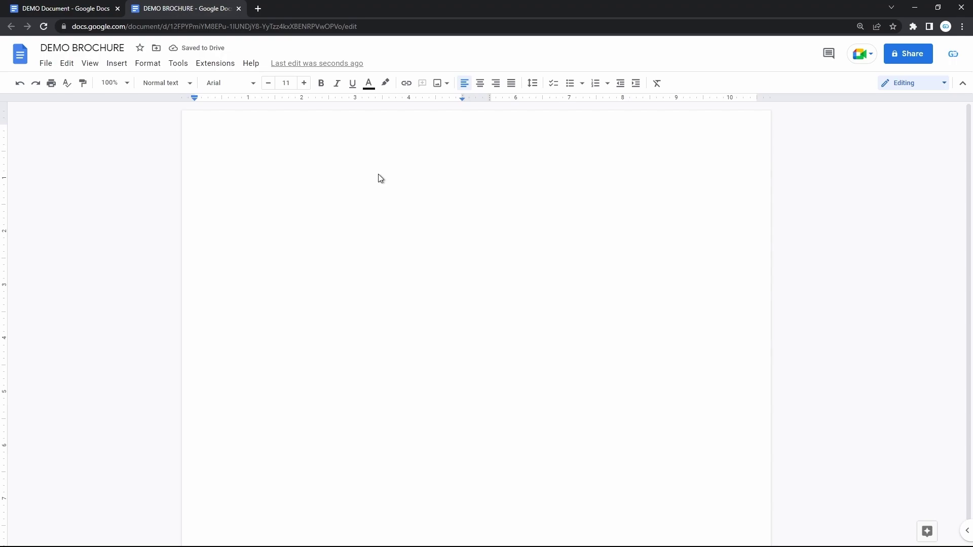
key(ctrl+v)
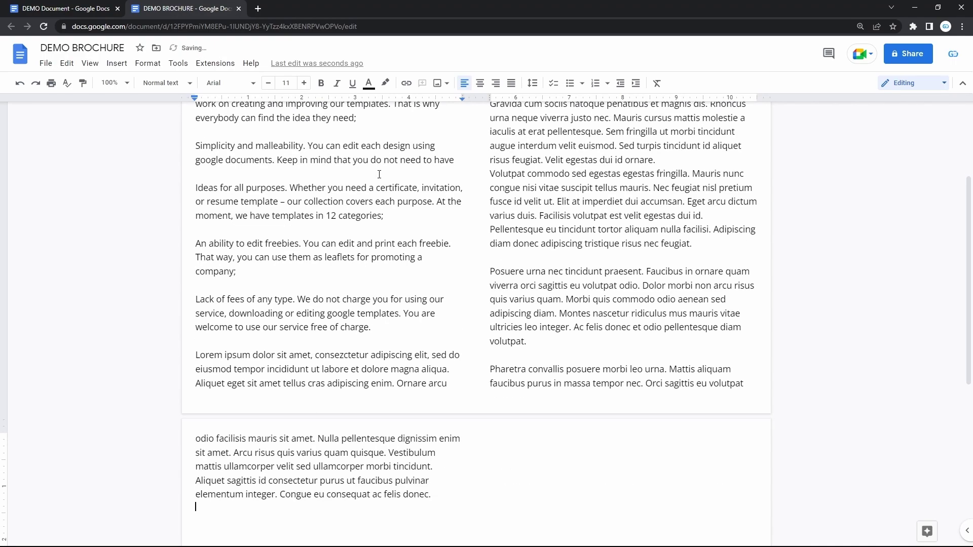
scroll(378, 174, up, 2)
click(356, 173)
click(559, 200)
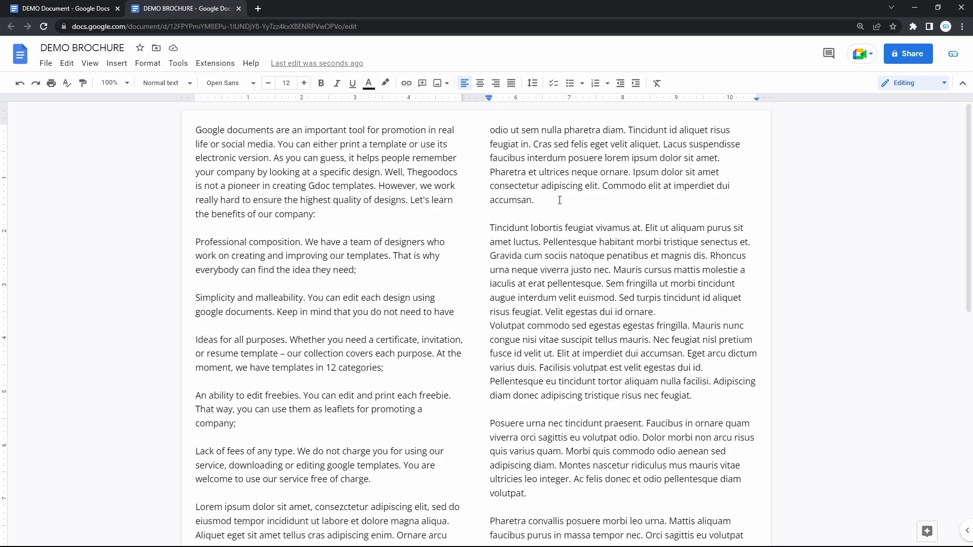
click(148, 63)
mouse_move(168, 154)
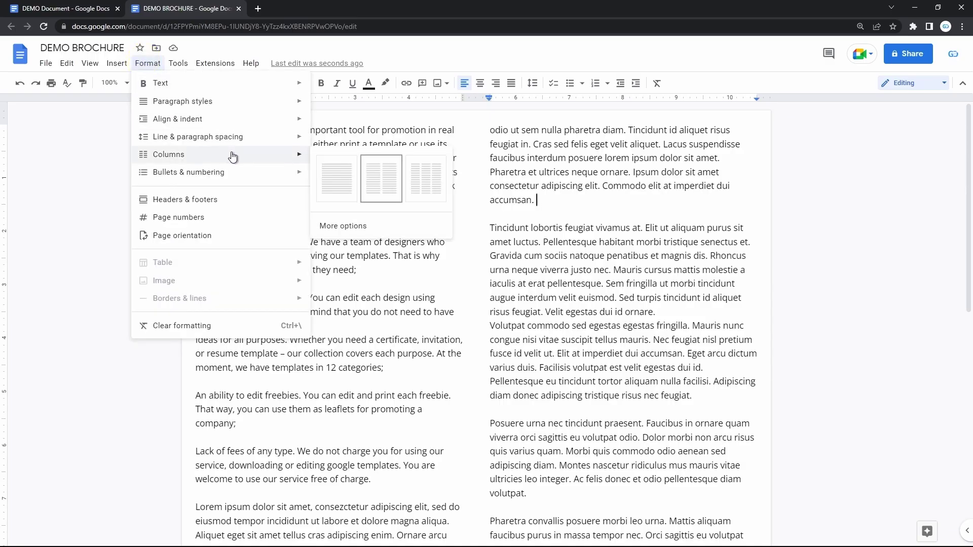
Switch the brochure text to a three-column layout
click(423, 176)
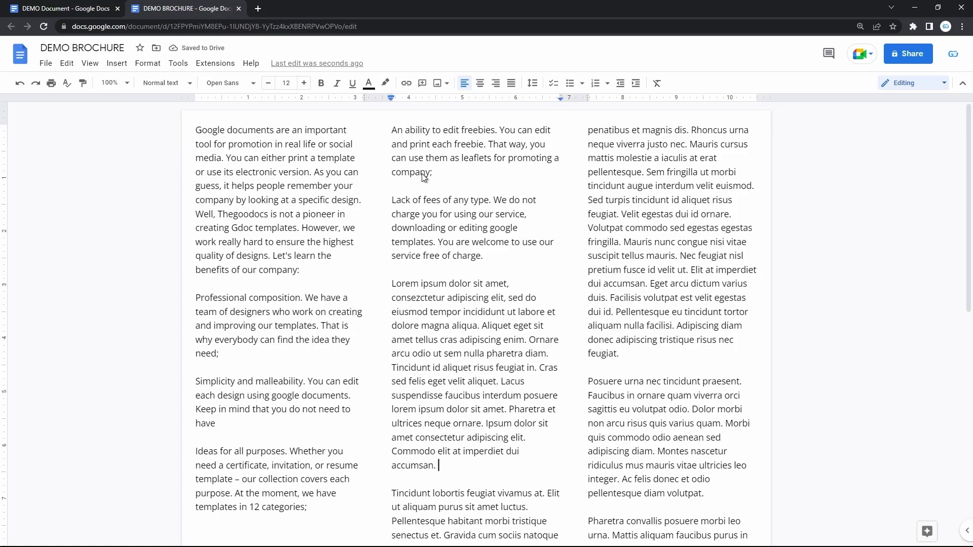
click(155, 65)
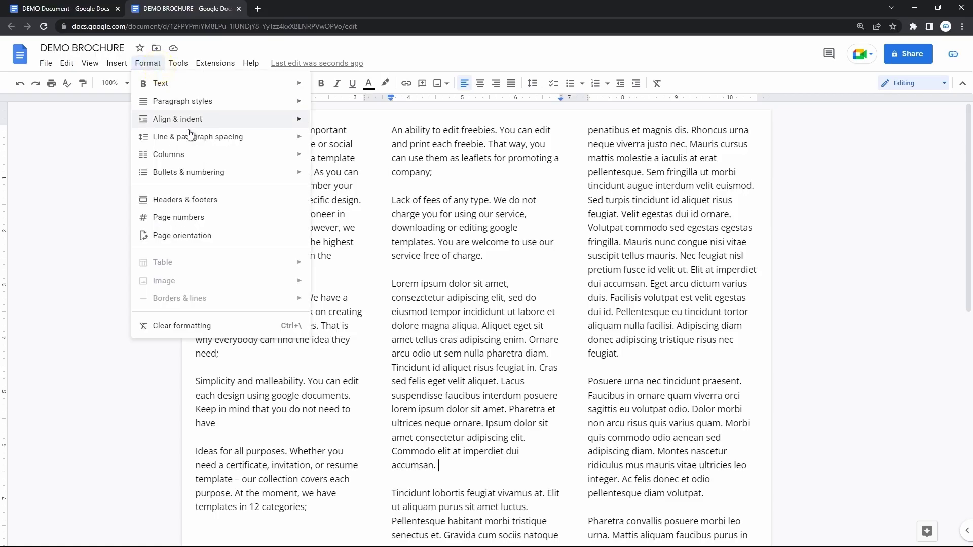
In column More options keep 3 columns and 0.5 spacing, enable the line between columns, and apply
mouse_move(168, 154)
click(358, 225)
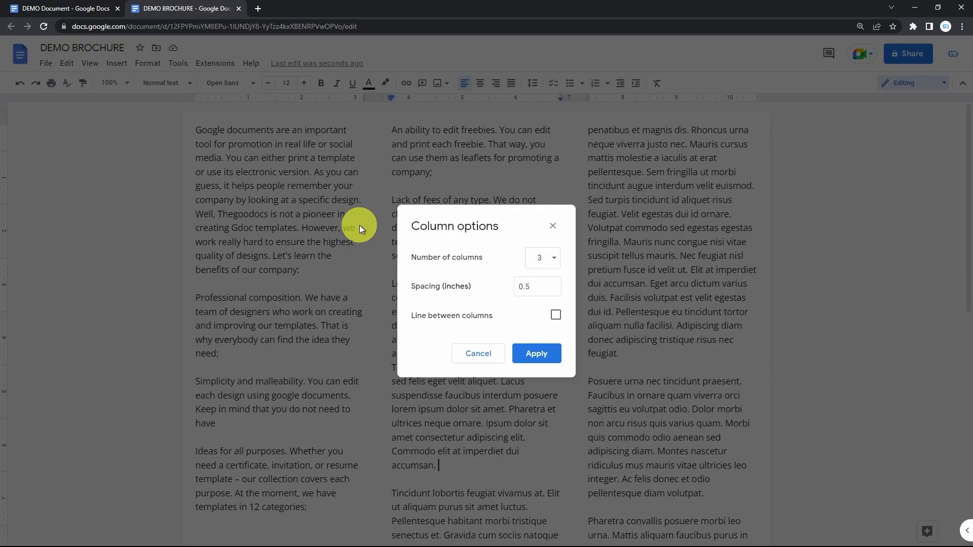
click(541, 258)
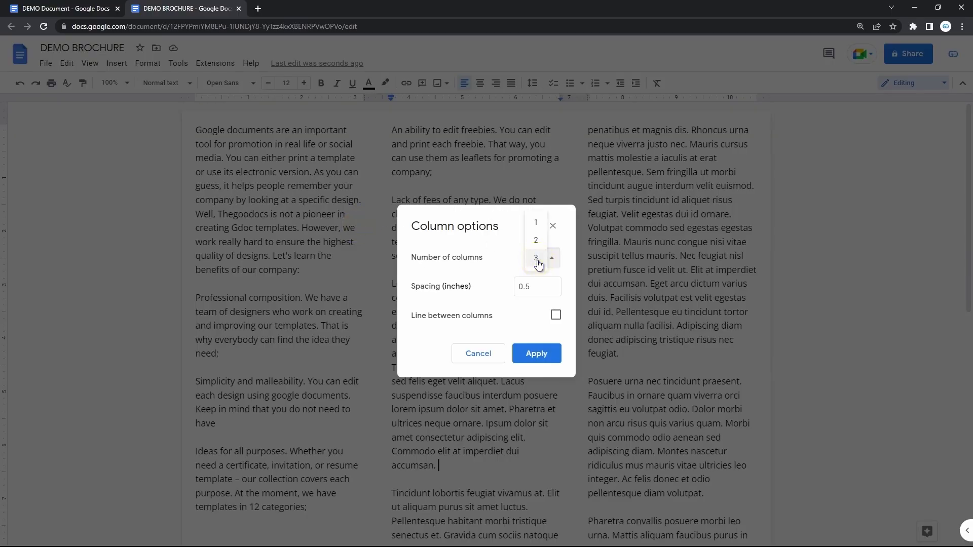
click(536, 261)
click(542, 285)
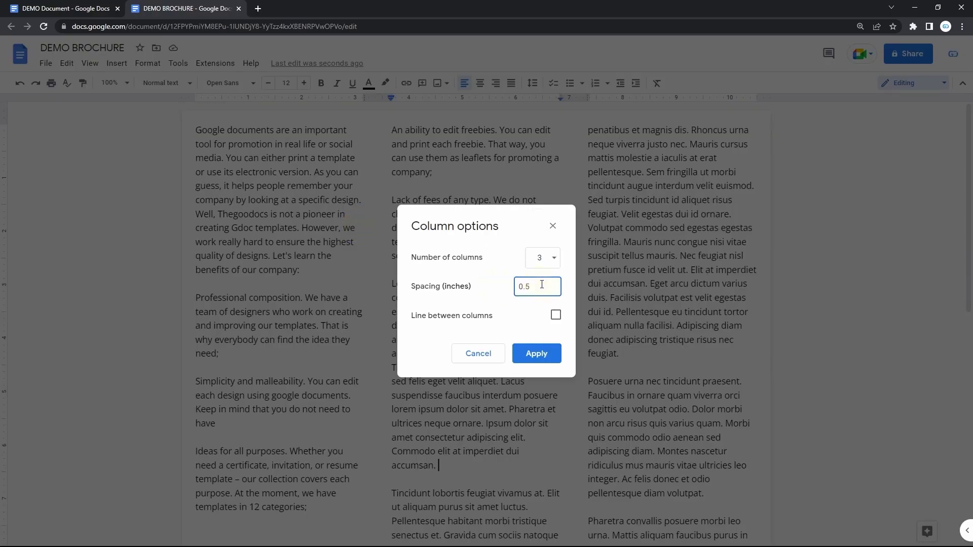
click(555, 318)
click(537, 355)
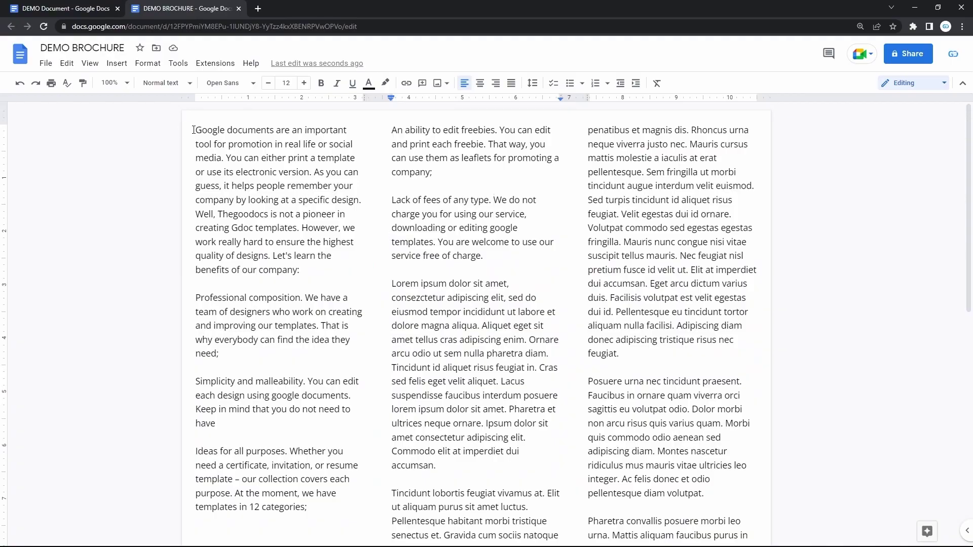
mouse_move(196, 130)
mouse_down()
mouse_move(533, 495)
mouse_move(618, 540)
mouse_up()
Delete the brochure text and paste the DEMO Document text so it flows across the three columns
key(Delete)
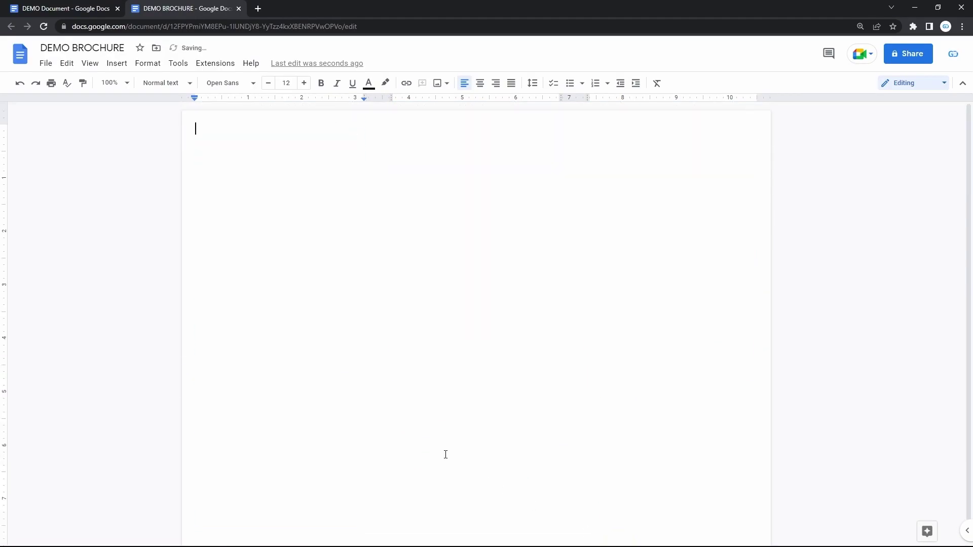
key(ctrl+shift+Tab)
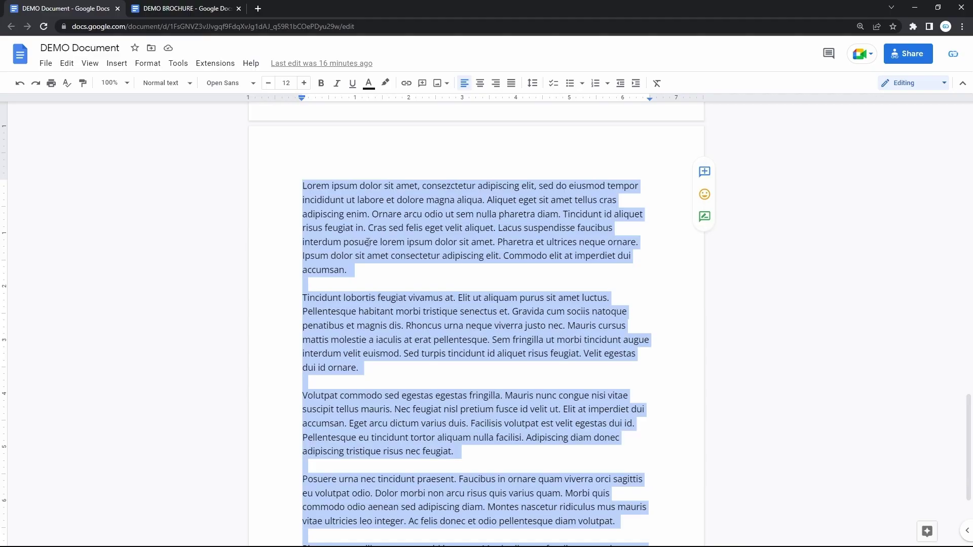
key(ctrl+Tab)
key(ctrl+v)
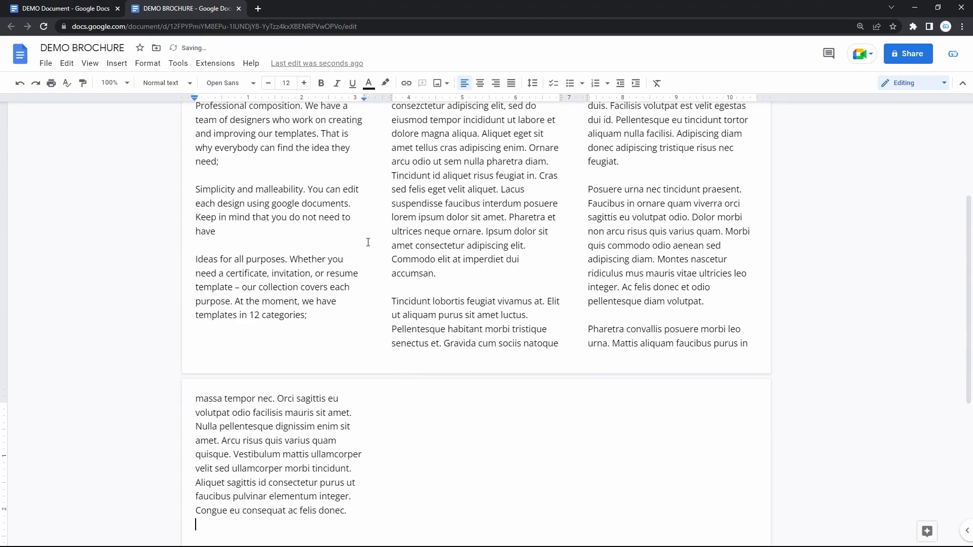
scroll(368, 243, up, 5)
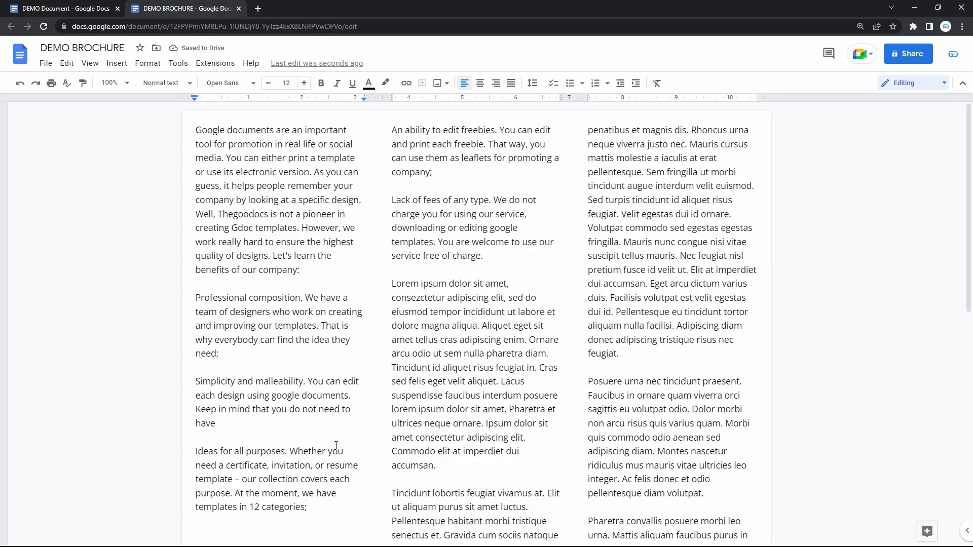
click(336, 466)
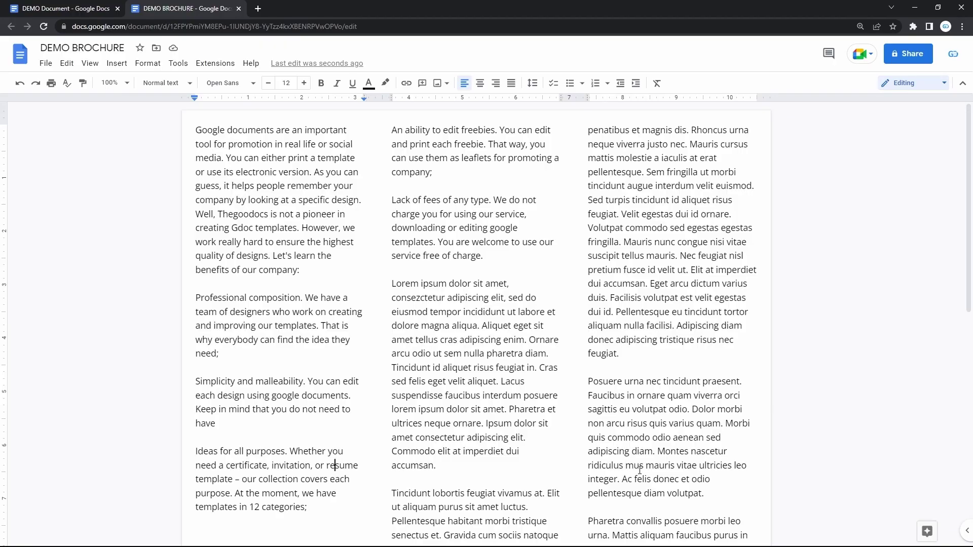
click(483, 270)
Add empty lines above the Lorem ipsum paragraph and upload Img_ccexpress.jpeg from the computer there
key(Return)
key(Return)
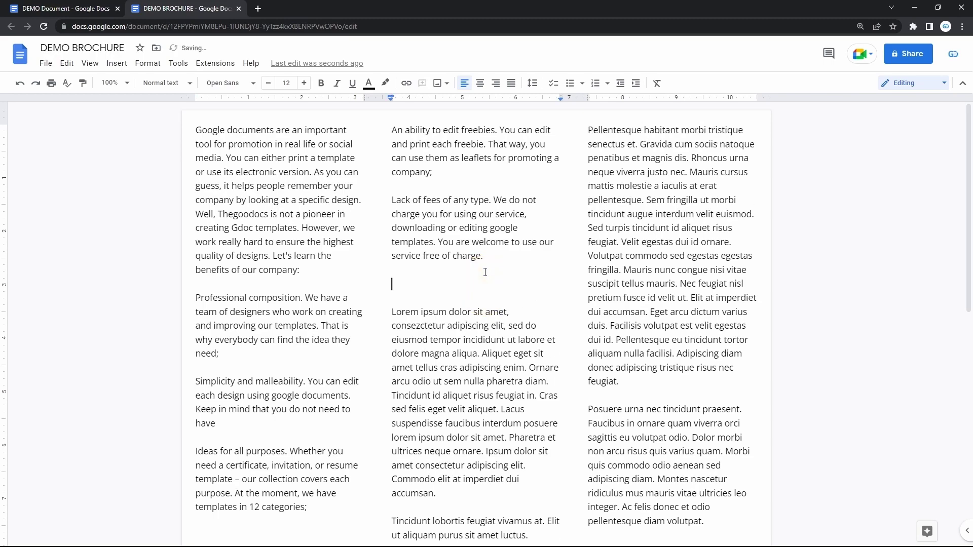
click(117, 63)
mouse_move(135, 83)
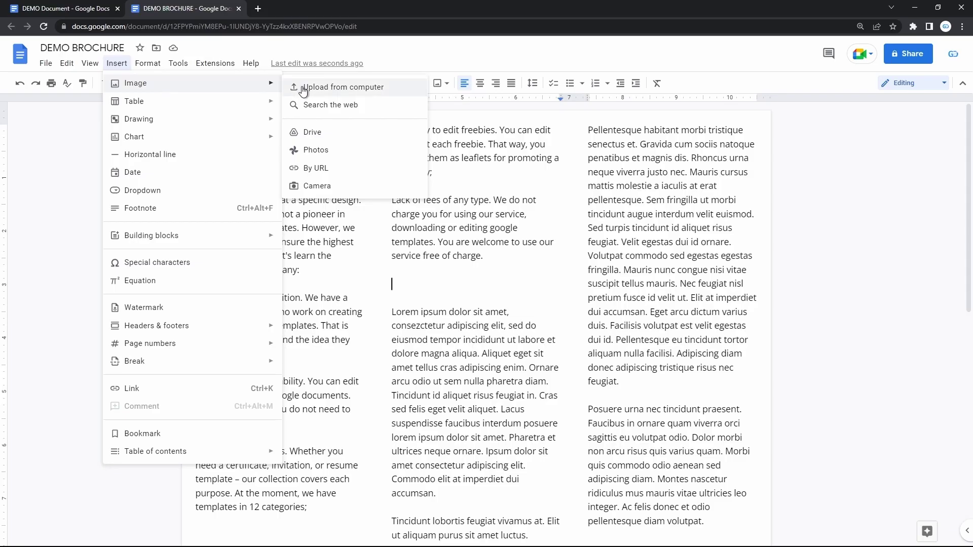
click(303, 89)
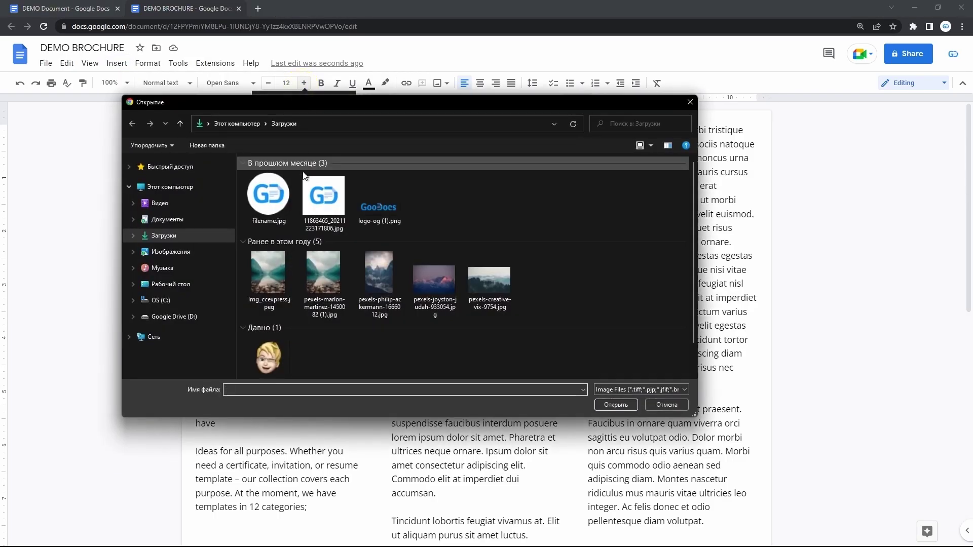
click(279, 273)
click(615, 404)
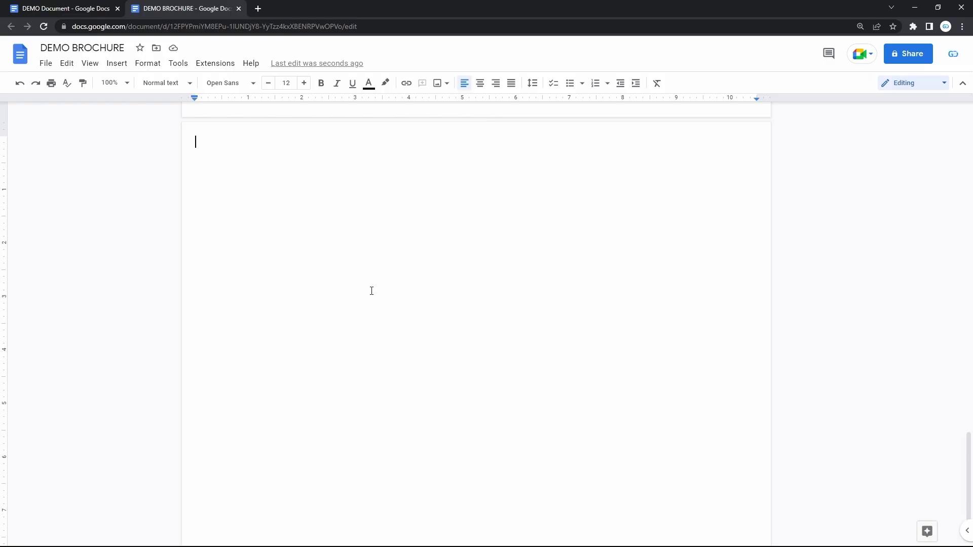
Insert a 3x1 table and stretch it down toward the page bottom
click(116, 63)
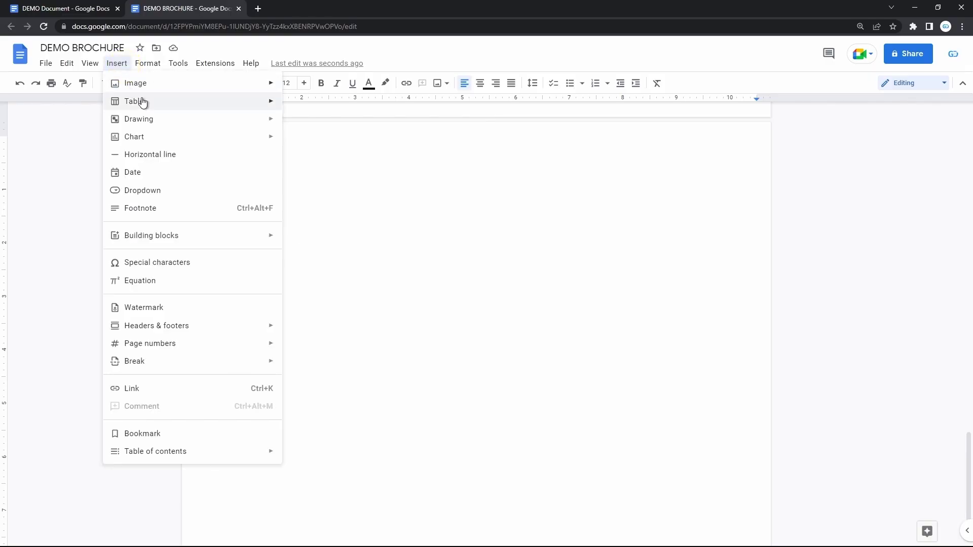
mouse_move(134, 101)
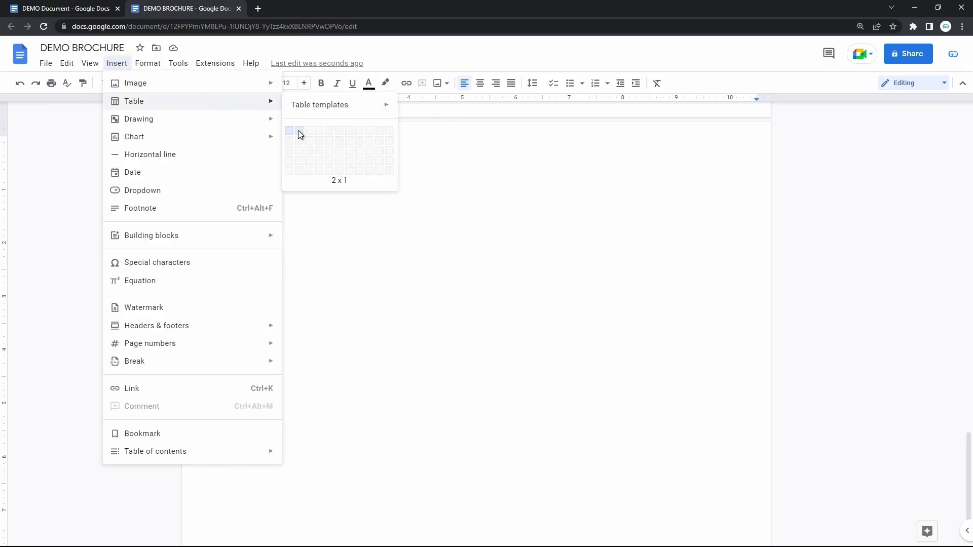
click(307, 135)
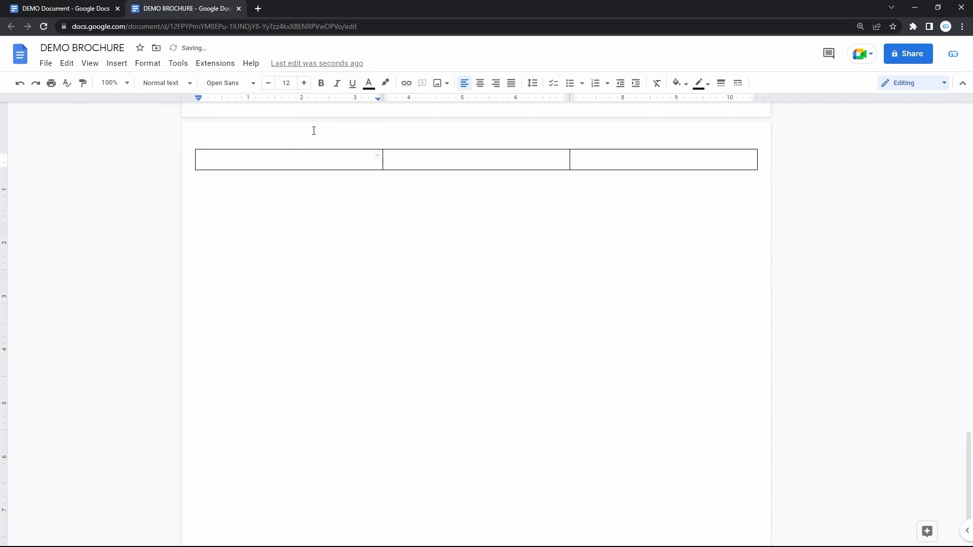
click(319, 159)
click(421, 156)
click(586, 163)
drag(539, 170, 560, 441)
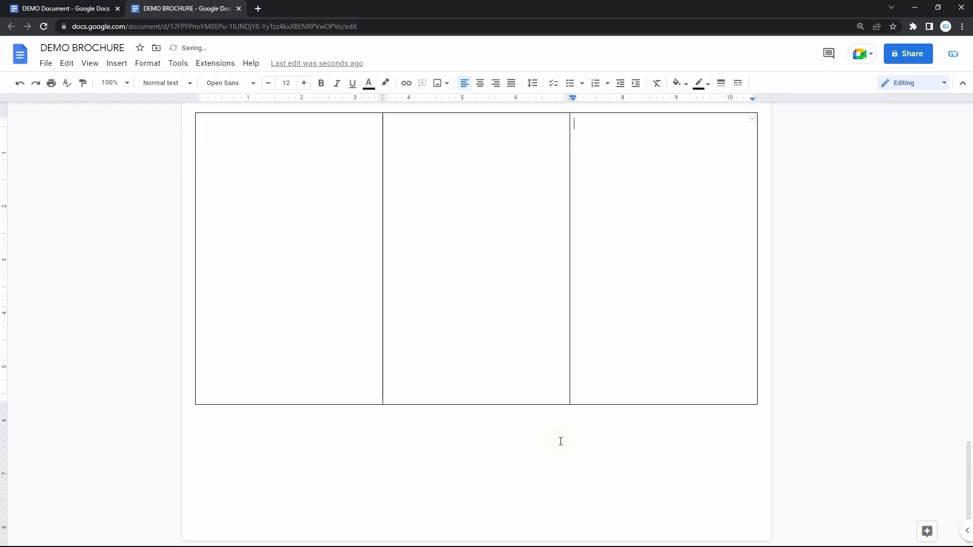
drag(551, 407, 547, 495)
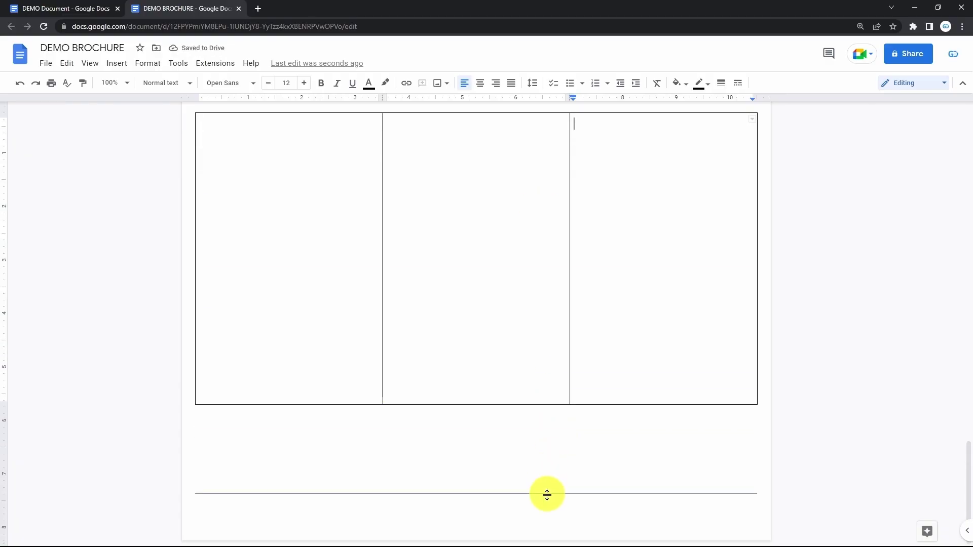
Paste the same Lorem ipsum text into each of the three table cells
text(Lorem ipsum dolor sit amet, consezctetur adipiscing elit, sed do eiusmod tempor incididunt ut labore et dolore magna aliqua. Aliquet eget sit amet tellus cras adipiscing enim. Ornare arcu odio ut sem nulla pharetra diam. Tincidunt id aliquet risus feugiat in. Cras sed felis eget velit aliquet. Lacus suspendisse faucibus interdum posuere lorem ipsum dolor sit amet. Pharetra et ultrices neque ornare. Ipsum dolor sit amet consectetur adipiscing elit. Commodo elit at imperdiet dui accumsan.  Tincidunt lobortis feugiat vivamus at. Elit ut aliquam purus sit amet luctus. Pellentesque habitant morbi tristique senectus et. Gravida cum sociis natoque penatibus et magnis dis. Rhoncus urna neque viverra justo nec. Mauris cursus mattis molestie a iaculis at erat pellentesque. Sem fringilla ut morbi tincidunt augue interdum velit euismod. Sed turpis tincidunt id aliquet risus feugiat. Velit egestas dui id ornare.)
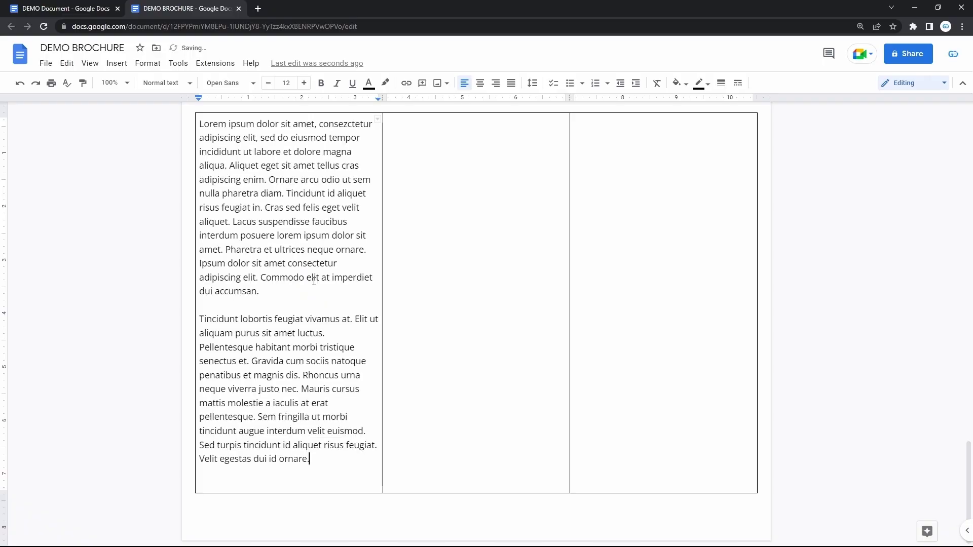
text(Lorem ipsum dolor sit amet, consezctetur adipiscing elit, sed do eiusmod tempor incididunt ut labore et dolore magna aliqua. Aliquet eget sit amet tellus cras adipiscing enim. Ornare arcu odio ut sem nulla pharetra diam. Tincidunt id aliquet risus feugiat in. Cras sed felis eget velit aliquet. Lacus suspendisse faucibus interdum posuere lorem ipsum dolor sit amet. Pharetra et ultrices neque ornare. Ipsum dolor sit amet consectetur adipiscing elit. Commodo elit at imperdiet dui accumsan.  Tincidunt lobortis feugiat vivamus at. Elit ut aliquam purus sit amet luctus. Pellentesque habitant morbi tristique senectus et. Gravida cum sociis natoque penatibus et magnis dis. Rhoncus urna neque viverra justo nec. Mauris cursus mattis molestie a iaculis at erat pellentesque. Sem fringilla ut morbi tincidunt augue interdum velit euismod. Sed turpis tincidunt id aliquet risus feugiat. Velit egestas dui id ornare.)
click(639, 231)
text(Lorem ipsum dolor sit amet, consezctetur adipiscing elit, sed do eiusmod tempor incididunt ut labore et dolore magna aliqua. Aliquet eget sit amet tellus cras adipiscing enim. Ornare arcu odio ut sem nulla pharetra diam. Tincidunt id aliquet risus feugiat in. Cras sed felis eget velit aliquet. Lacus suspendisse faucibus interdum posuere lorem ipsum dolor sit amet. Pharetra et ultrices neque ornare. Ipsum dolor sit amet consectetur adipiscing elit. Commodo elit at imperdiet dui accumsan.  Tincidunt lobortis feugiat vivamus at. Elit ut aliquam purus sit amet luctus. Pellentesque habitant morbi tristique senectus et. Gravida cum sociis natoque penatibus et magnis dis. Rhoncus urna neque viverra justo nec. Mauris cursus mattis molestie a iaculis at erat pellentesque. Sem fringilla ut morbi tincidunt augue interdum velit euismod. Sed turpis tincidunt id aliquet risus feugiat. Velit egestas dui id ornare.)
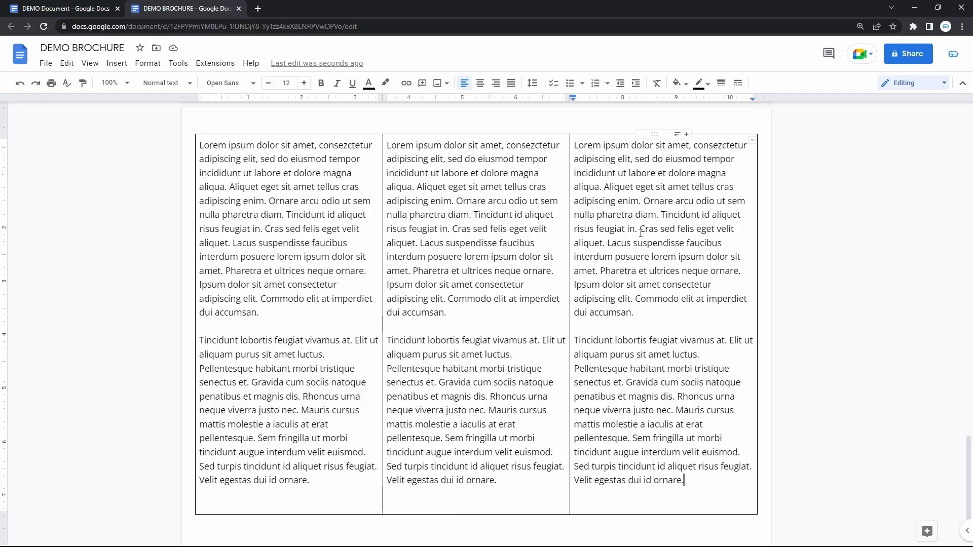
key(ctrl+t)
text(the)
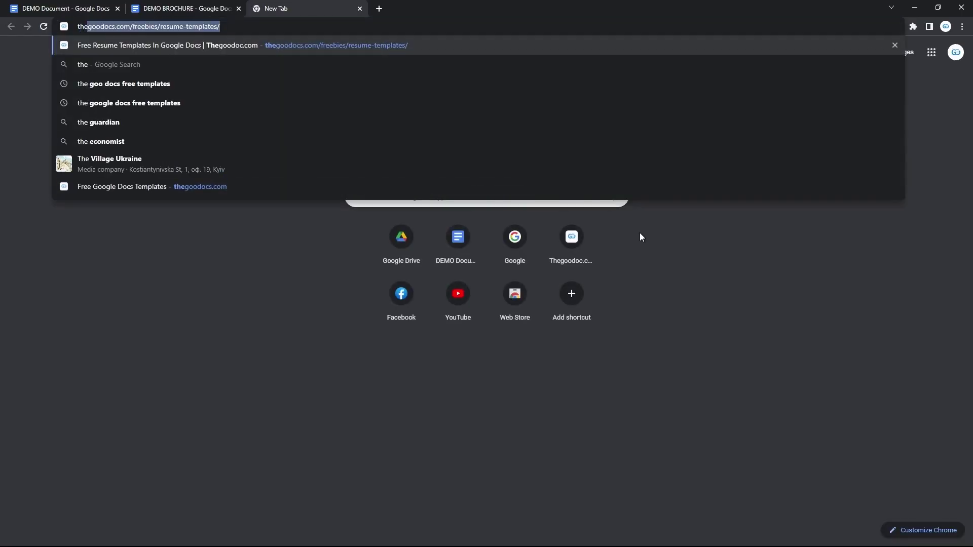
Go to the thegoodocs.com Free Google Docs Templates site from the address bar suggestion
click(371, 178)
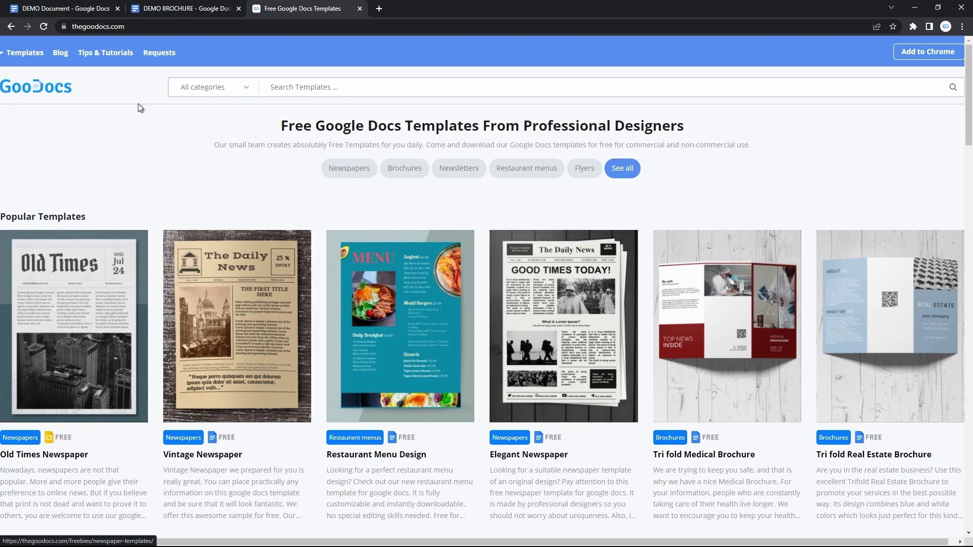
mouse_move(25, 52)
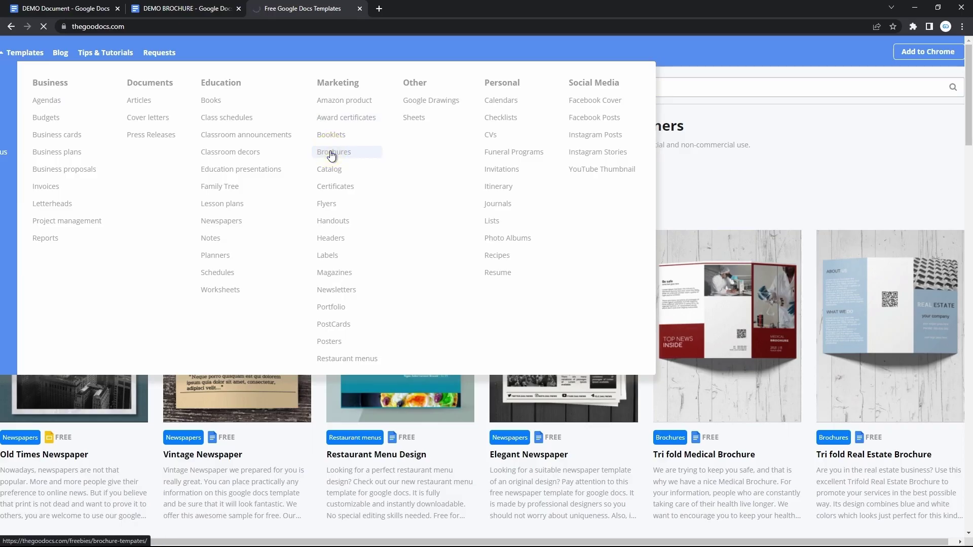
scroll(404, 254, down, 2)
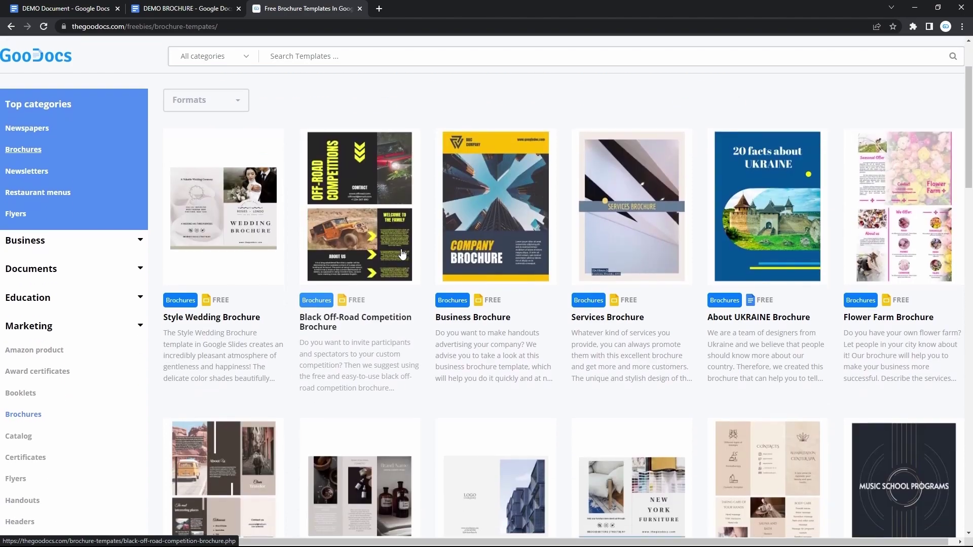
scroll(403, 254, down, 2)
scroll(404, 254, down, 2)
scroll(403, 254, down, 1)
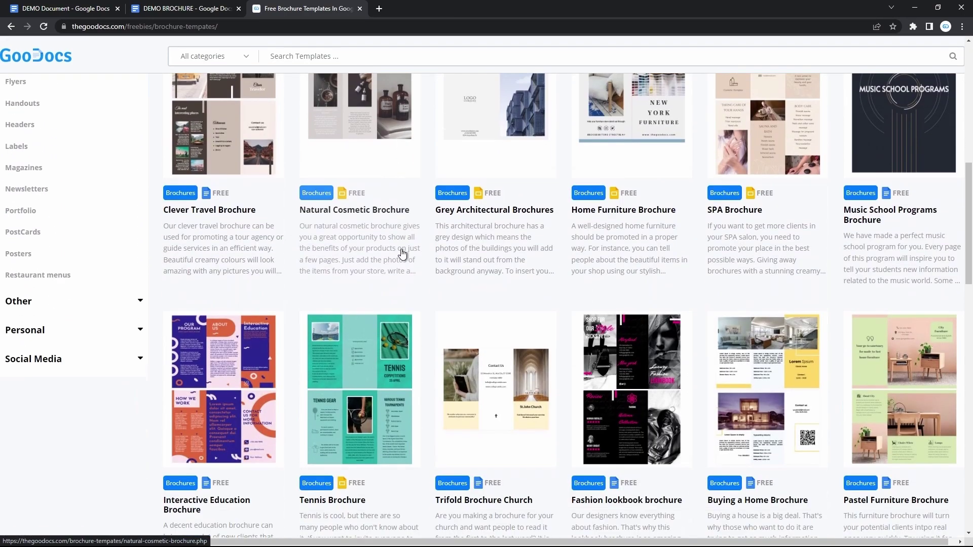
scroll(400, 253, down, 1)
scroll(401, 252, up, 1)
scroll(401, 253, up, 1)
Open the Clever Travel Brochure template from the Brochures listing
click(249, 249)
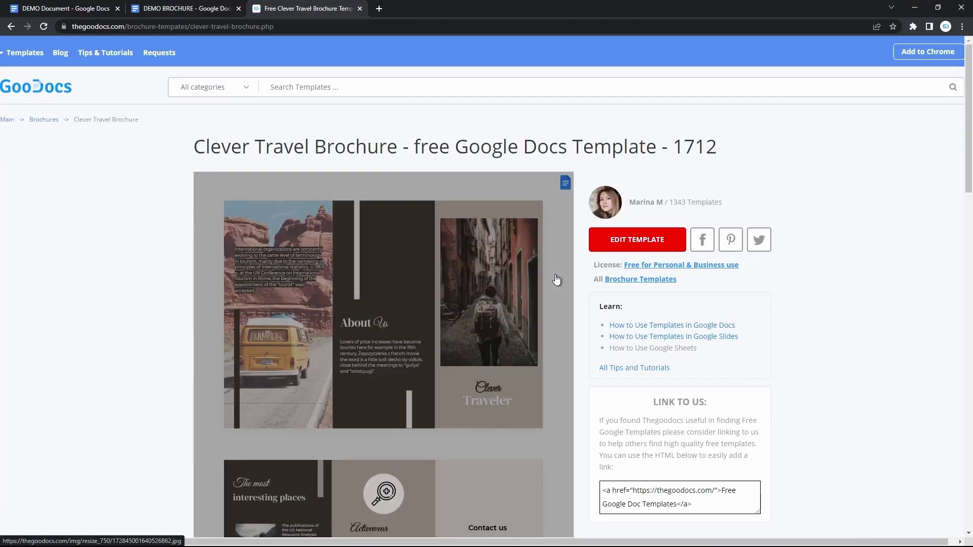
scroll(556, 281, down, 1)
scroll(597, 280, down, 1)
scroll(619, 284, down, 2)
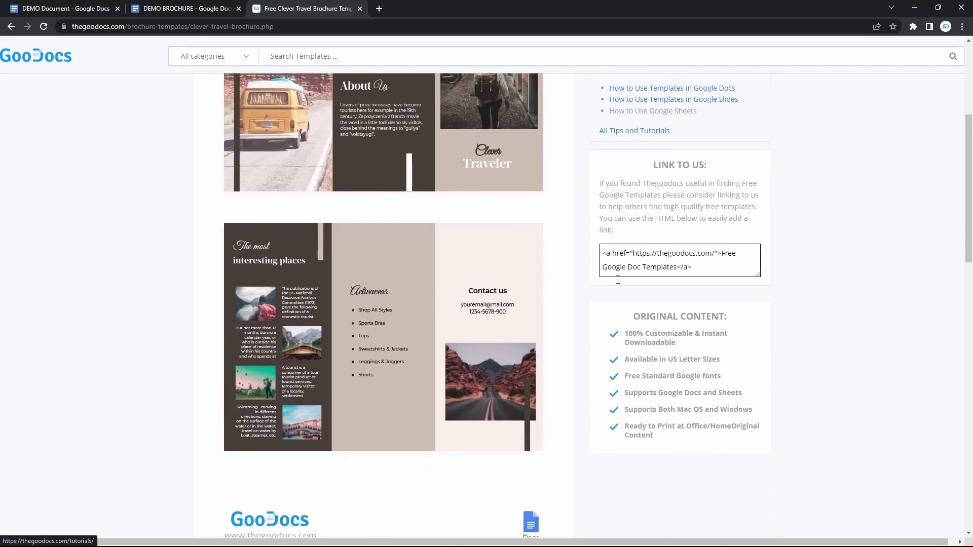